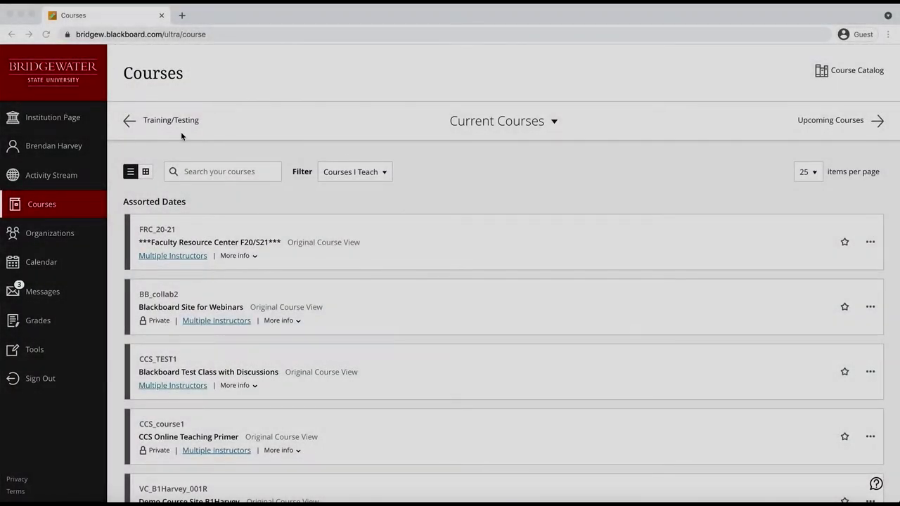
Switch the Courses page to grid view so courses appear as image cards
click(146, 178)
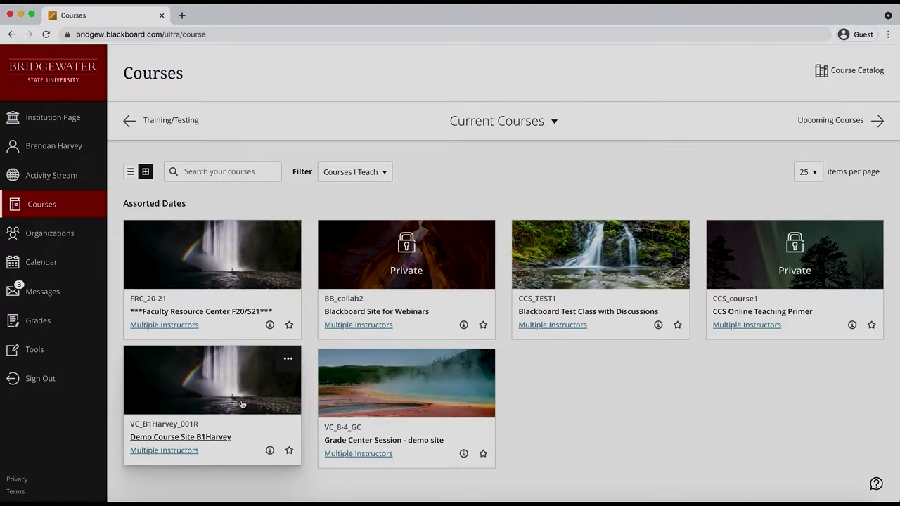
Upload BSU_TooLarge copy.jpg as the new Demo Course Site B1Harvey card image
mouse_move(212, 406)
click(289, 361)
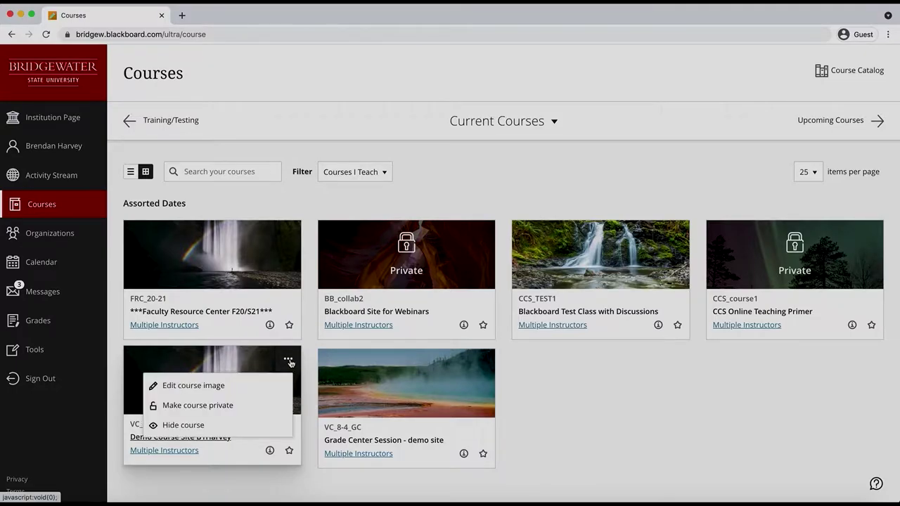
click(215, 393)
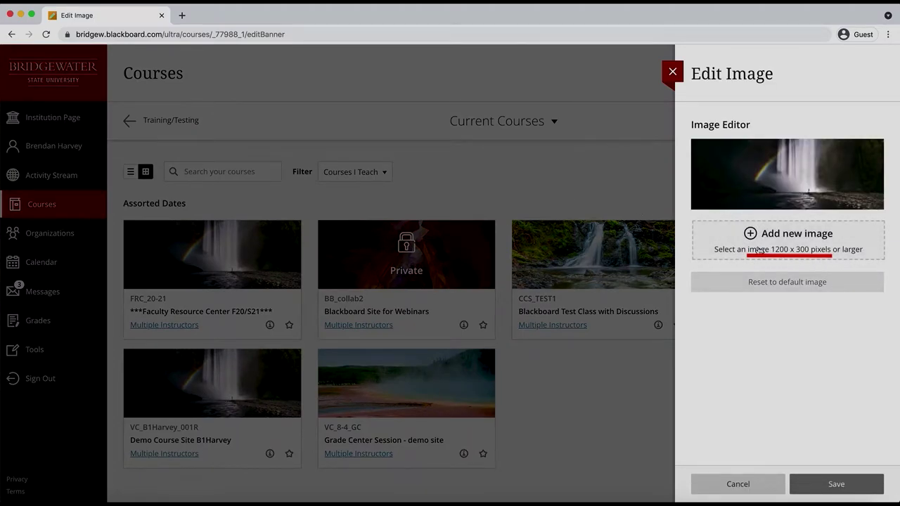
click(756, 250)
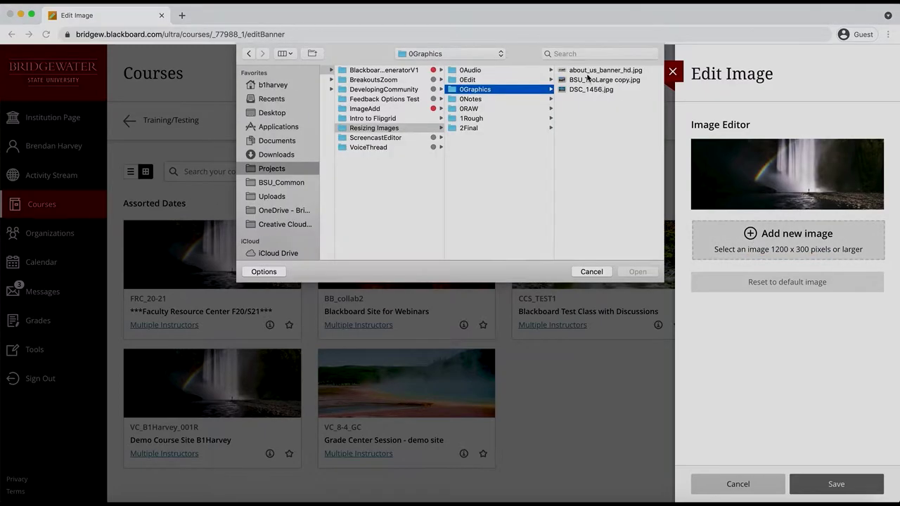
click(590, 80)
click(640, 273)
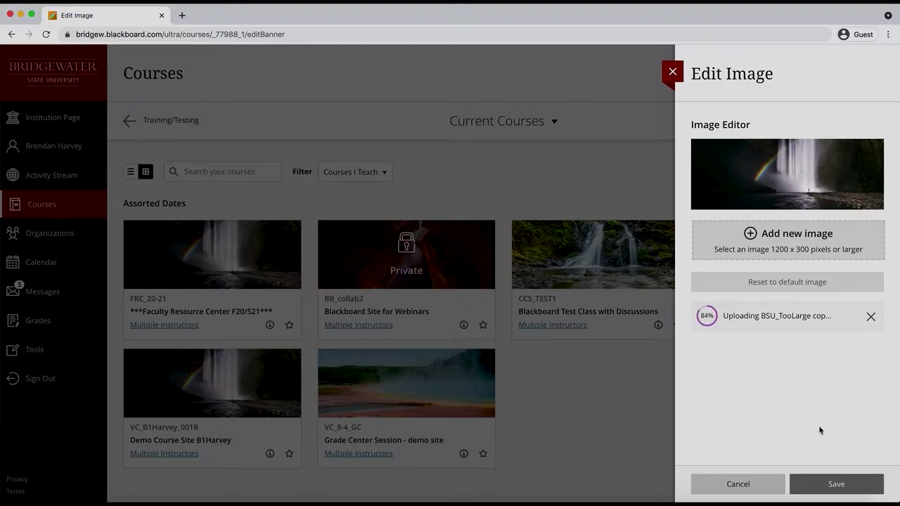
Save the campus photo as the course image, accepting the image size warning
click(833, 485)
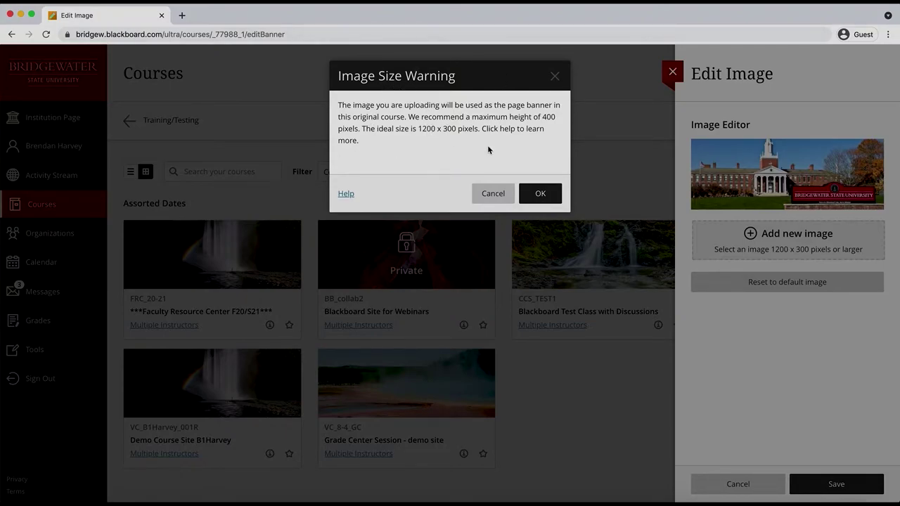
click(540, 194)
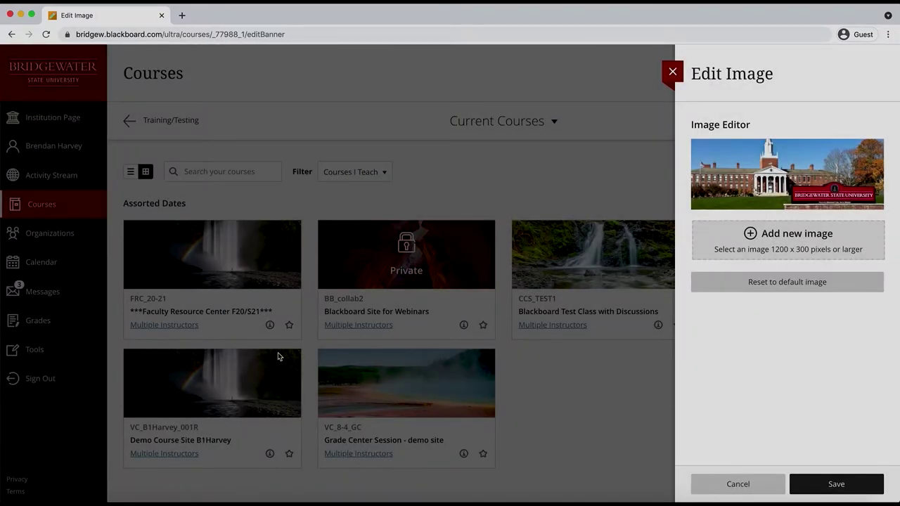
click(834, 484)
Open Demo Course Site B1Harvey and scroll down to view its new banner
click(181, 440)
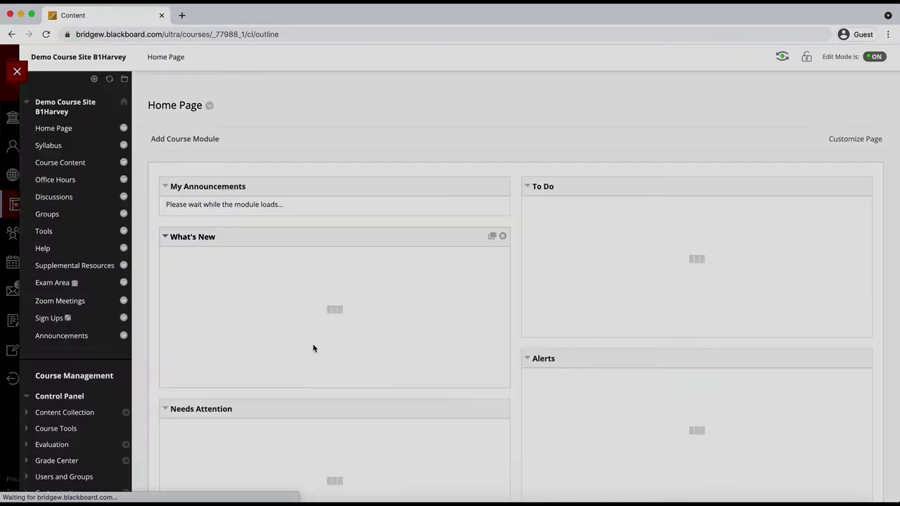
scroll(325, 336, down, 5)
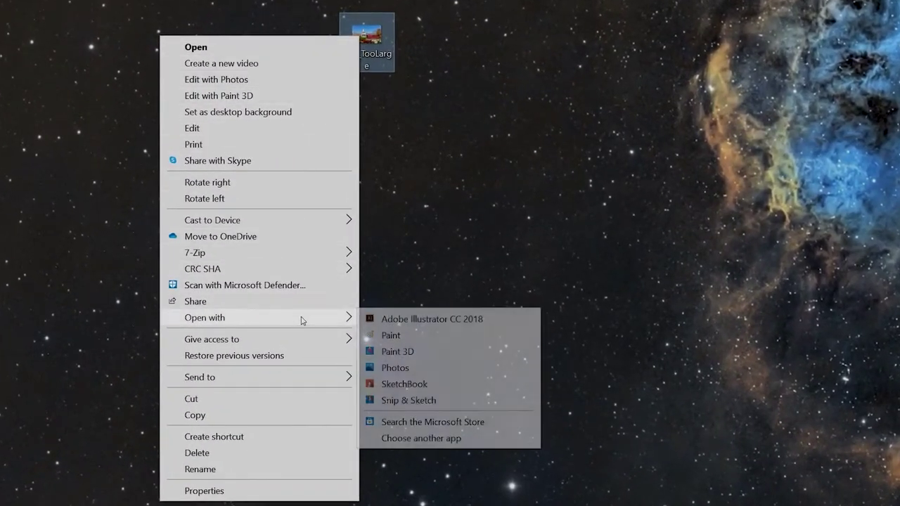
Open the BSU_TooLarge photo from the desktop in Paint
click(400, 336)
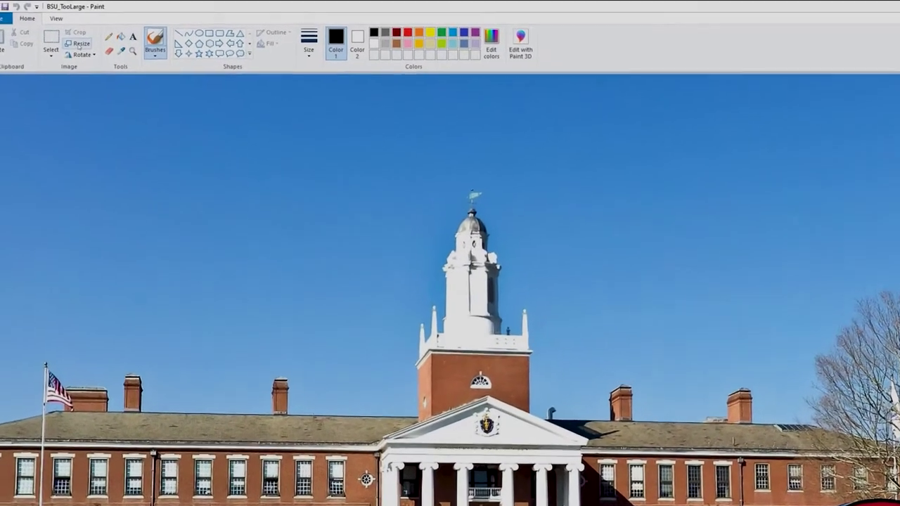
Resize the photo in pixels to 1200 wide (1200 x 750), keeping the aspect ratio
click(102, 54)
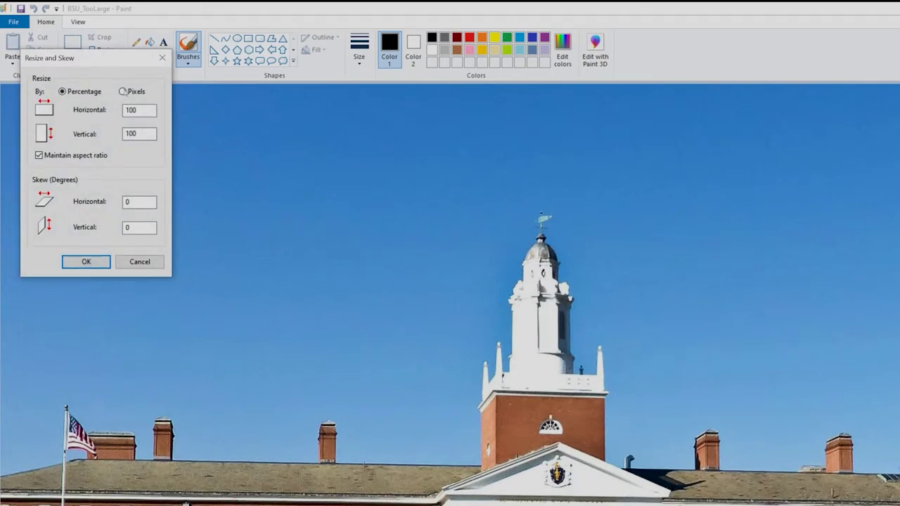
click(123, 91)
double_click(127, 110)
text(125)
key(BackSpace)
text(00)
click(85, 261)
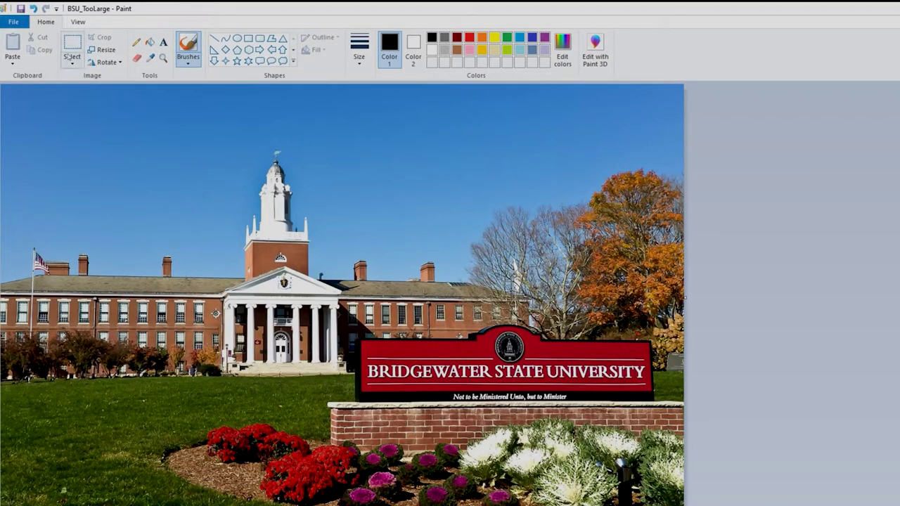
Select a strip around the building and sign, crop it, then undo the crop
click(73, 44)
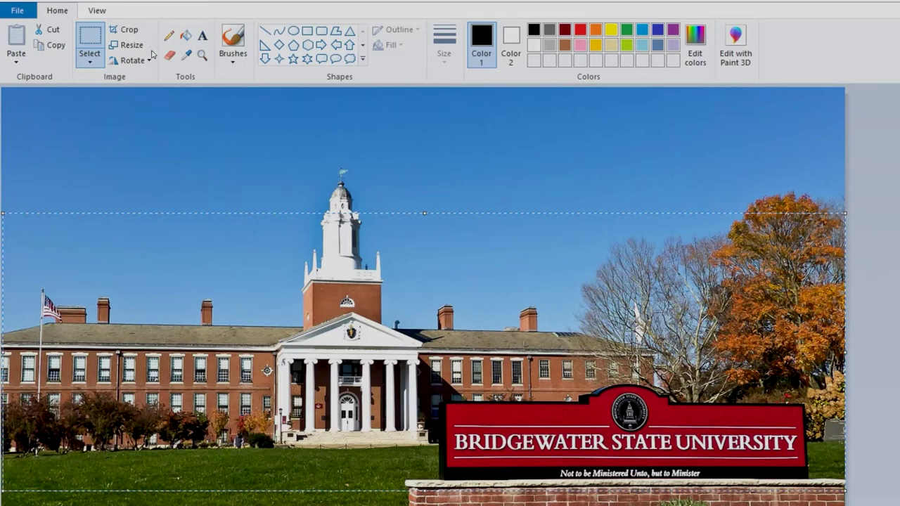
click(130, 29)
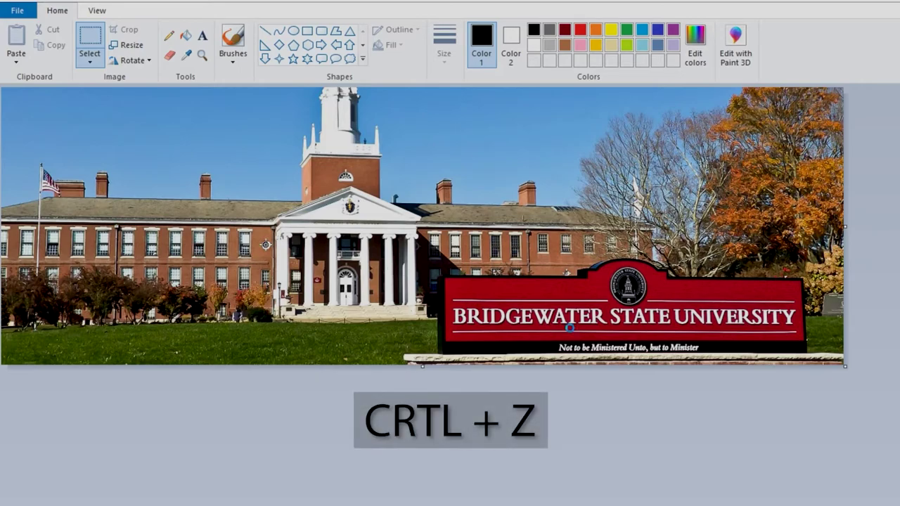
key(ctrl+z)
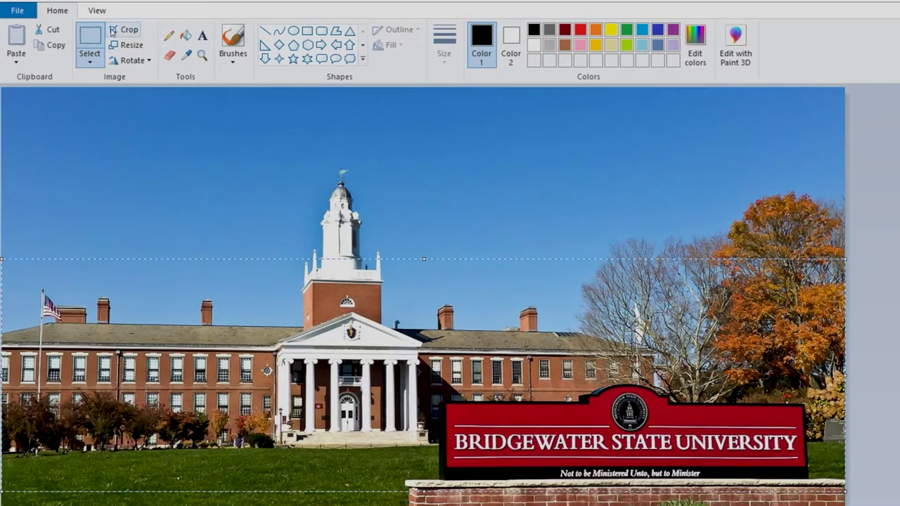
Crop the photo to the building-and-sign strip and confirm it measures 1200 x 331 pixels
click(124, 30)
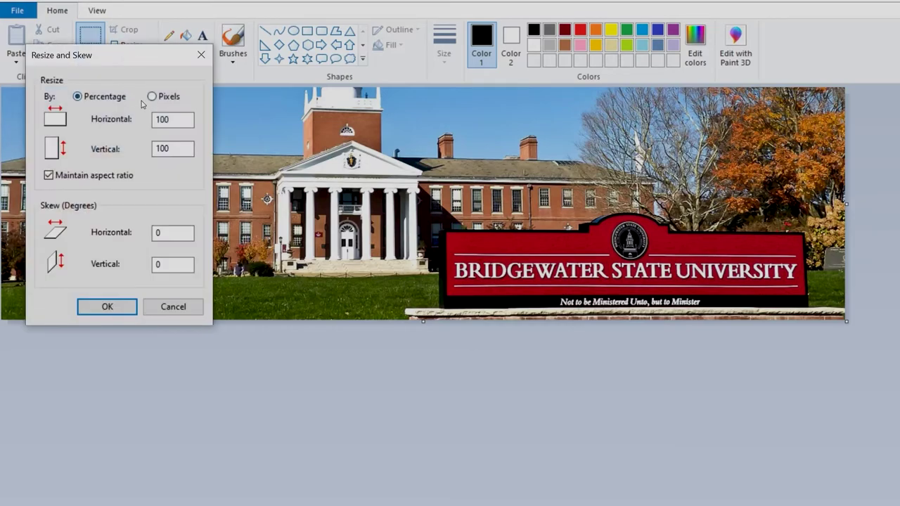
click(153, 96)
click(109, 308)
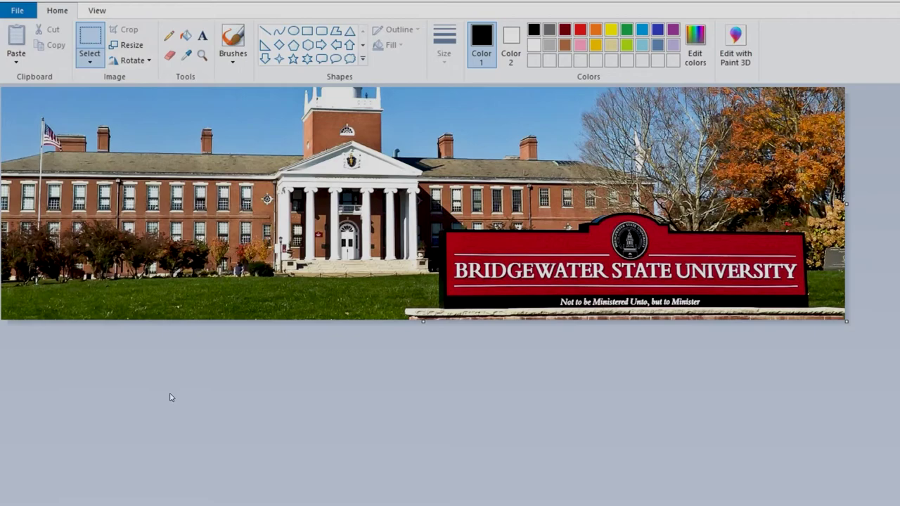
click(19, 15)
mouse_move(70, 128)
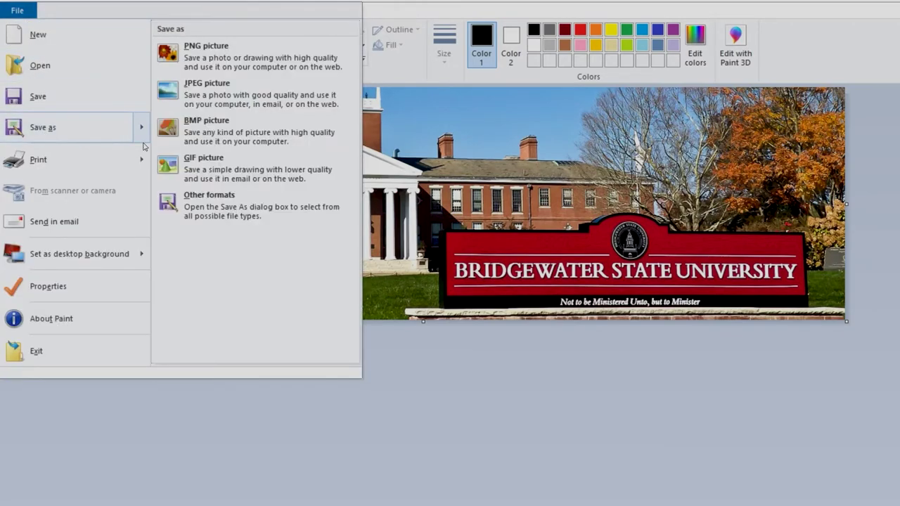
Save the cropped banner as a JPEG on the Desktop named BSU_small
click(197, 95)
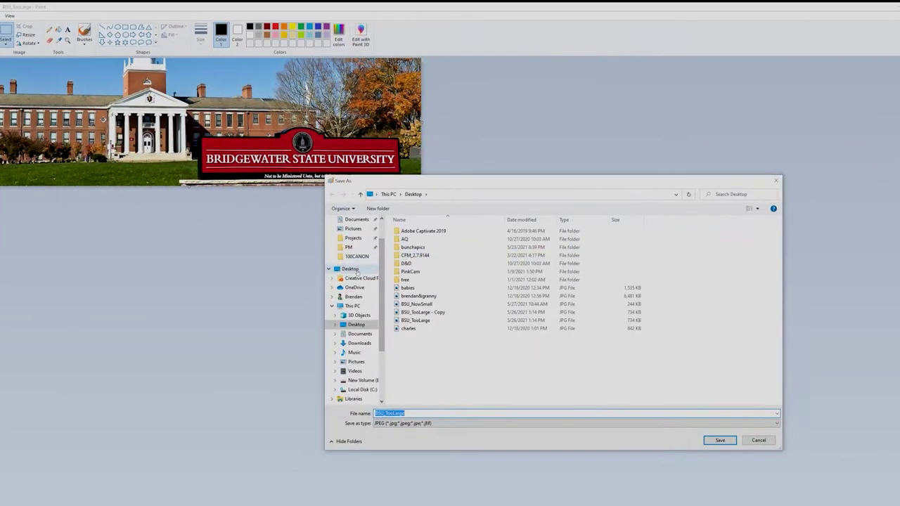
click(365, 271)
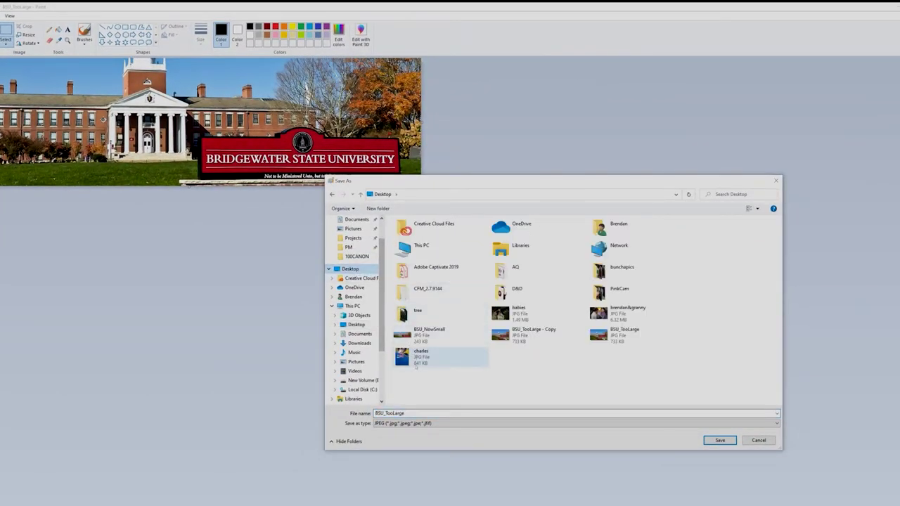
click(390, 413)
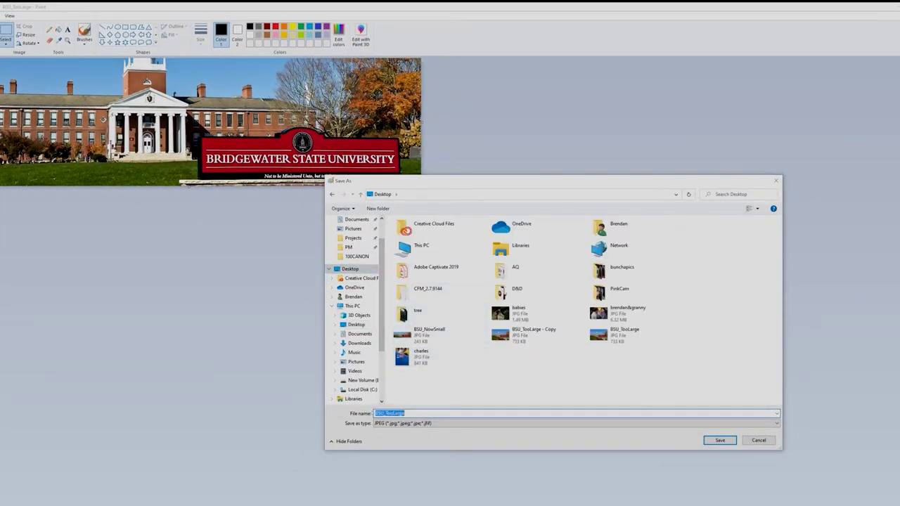
drag(385, 413, 468, 415)
text(small)
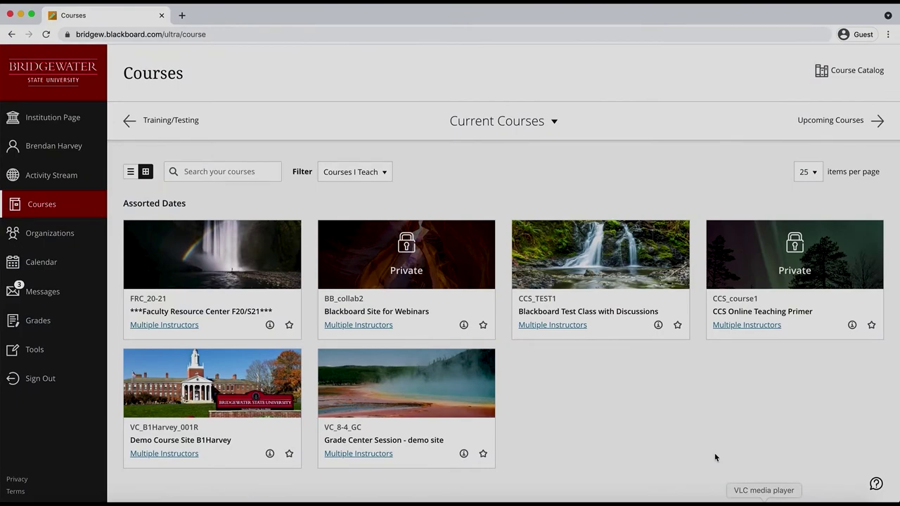
Replace the Demo Course image with BSU_NowSmall.jpg from the Desktop, accepting the size warning
click(291, 358)
click(774, 235)
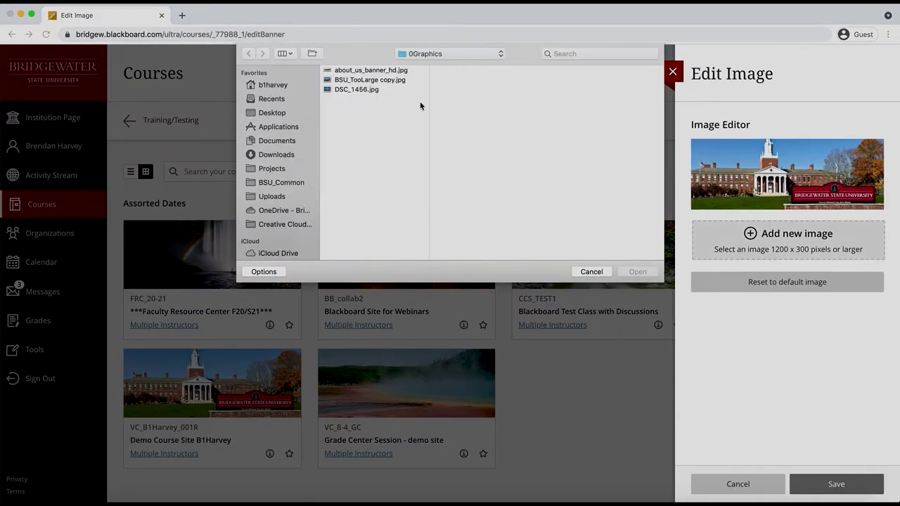
click(271, 112)
click(358, 87)
click(637, 271)
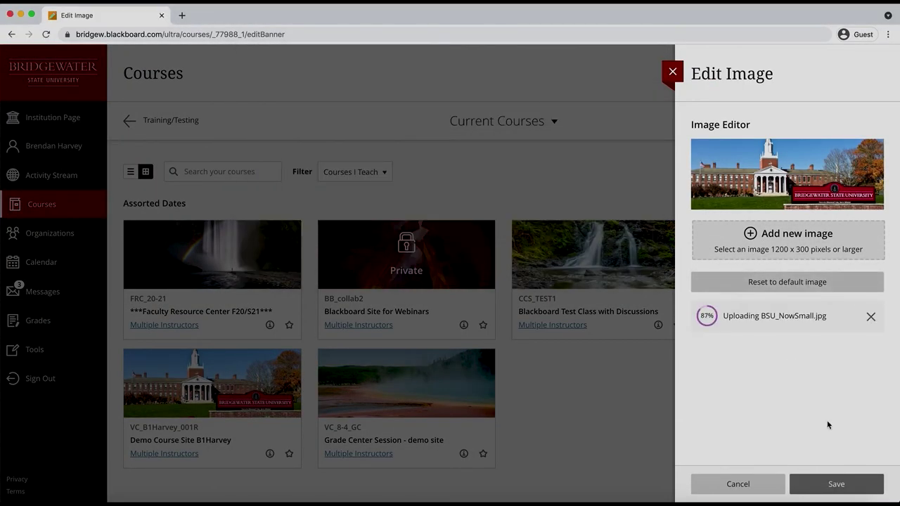
click(831, 484)
click(541, 194)
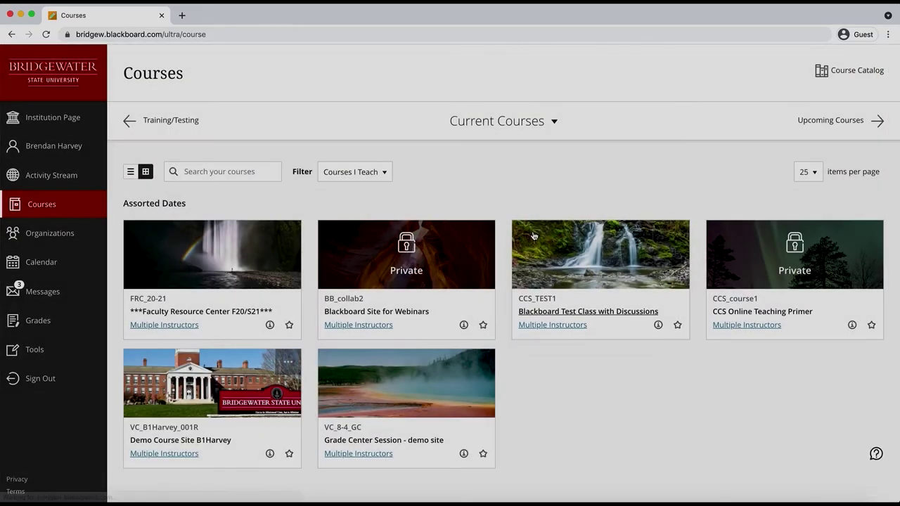
Open Demo Course Site B1Harvey and scroll to check the banner now fits fully
click(216, 389)
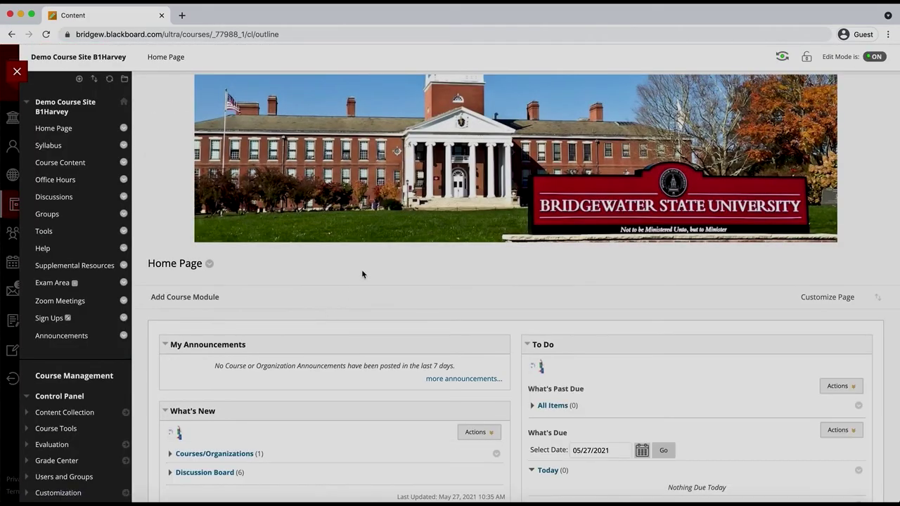
scroll(362, 274, down, 5)
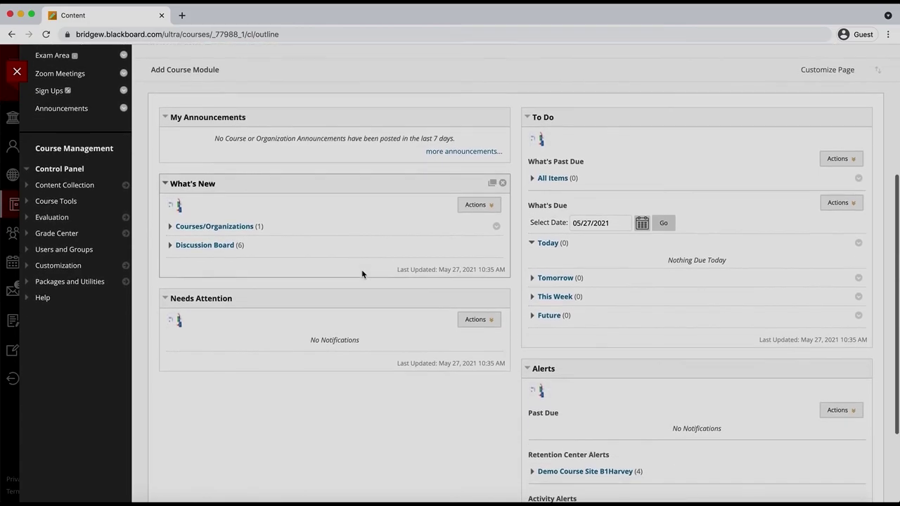
scroll(362, 274, down, 3)
scroll(362, 273, up, 10)
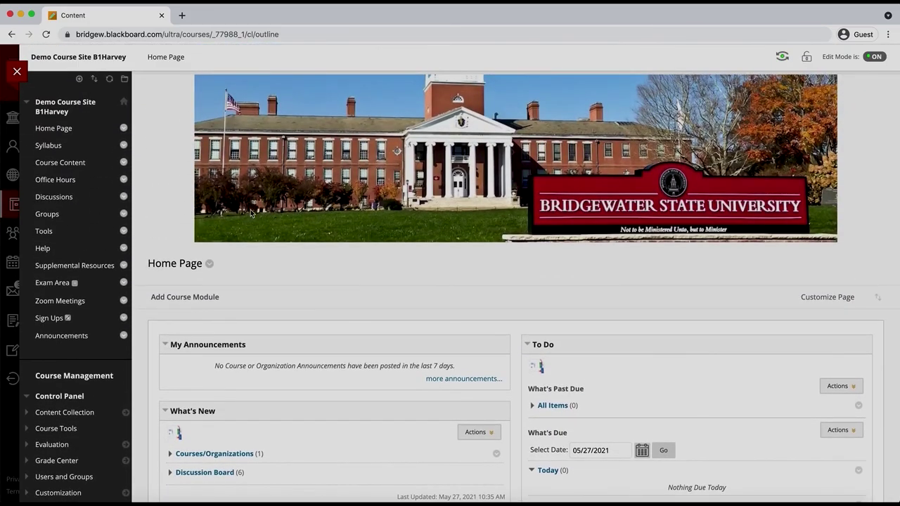